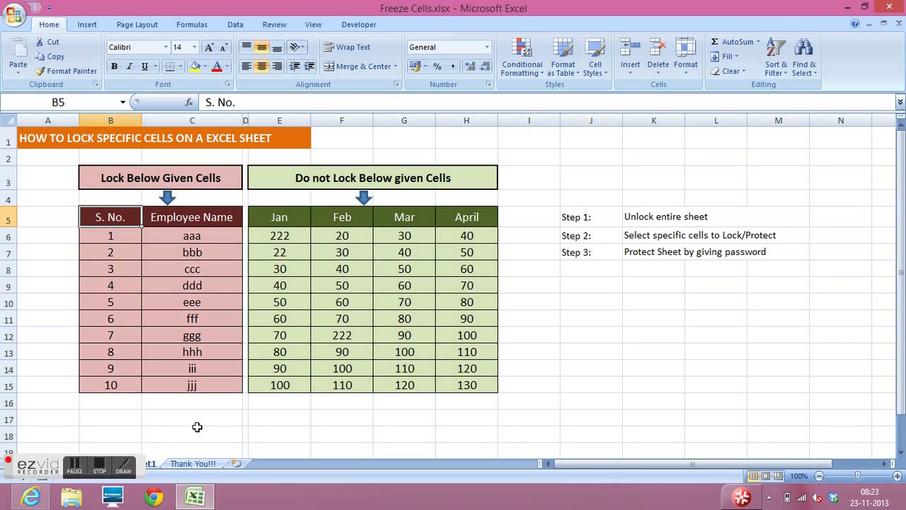
Highlight the S. No./Employee Name and month blocks, then change bbb's Jan value to 222
{"action": "mouse_move", "coordinate": [112, 232]}
{"action": "left_mouse_down"}
{"action": "mouse_move", "coordinate": [154, 262]}
{"action": "mouse_move", "coordinate": [198, 382]}
{"action": "left_mouse_up"}
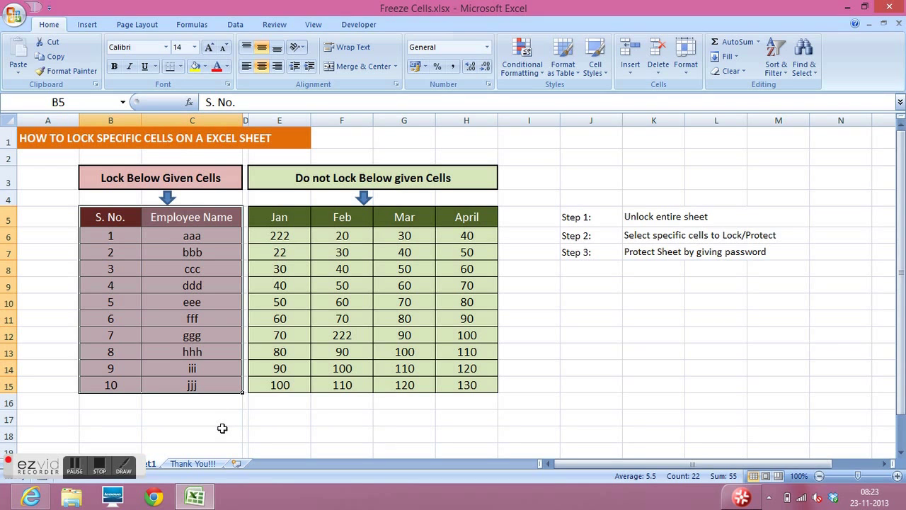
{"action": "mouse_move", "coordinate": [269, 213]}
{"action": "left_mouse_down"}
{"action": "mouse_move", "coordinate": [354, 318]}
{"action": "mouse_move", "coordinate": [464, 385]}
{"action": "left_mouse_up"}
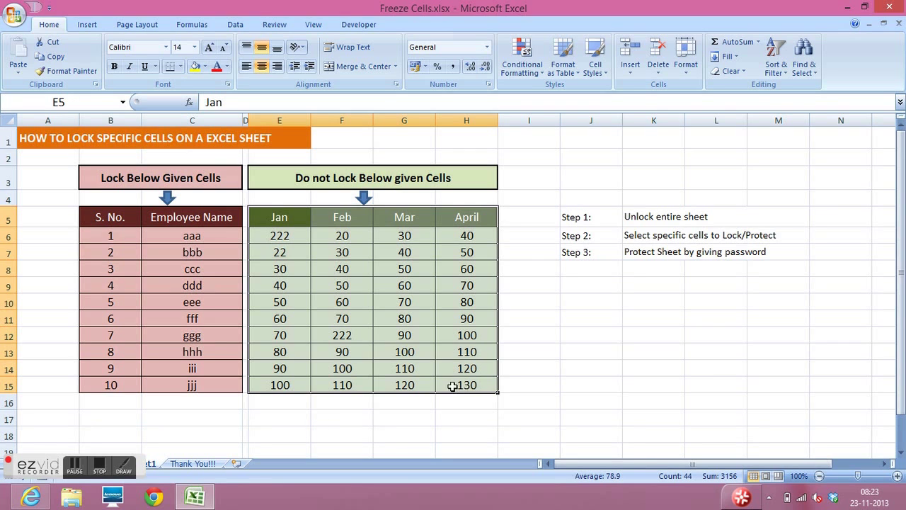
{"action": "left_click", "coordinate": [317, 425]}
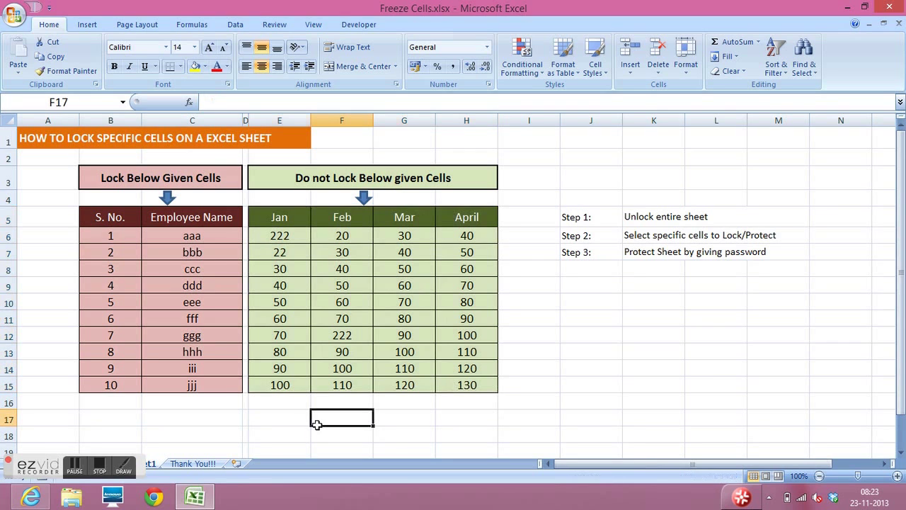
{"action": "left_click", "coordinate": [286, 252]}
{"action": "type", "text": "222"}
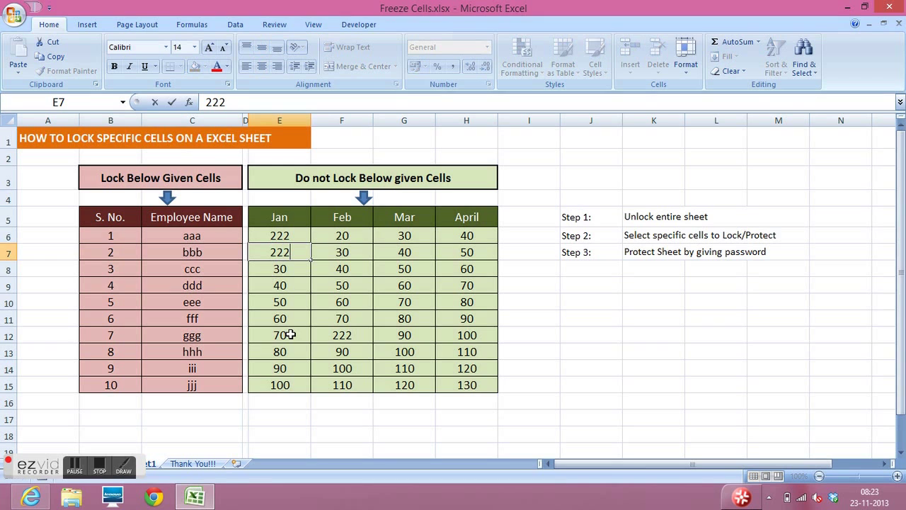
{"action": "key", "text": "Return"}
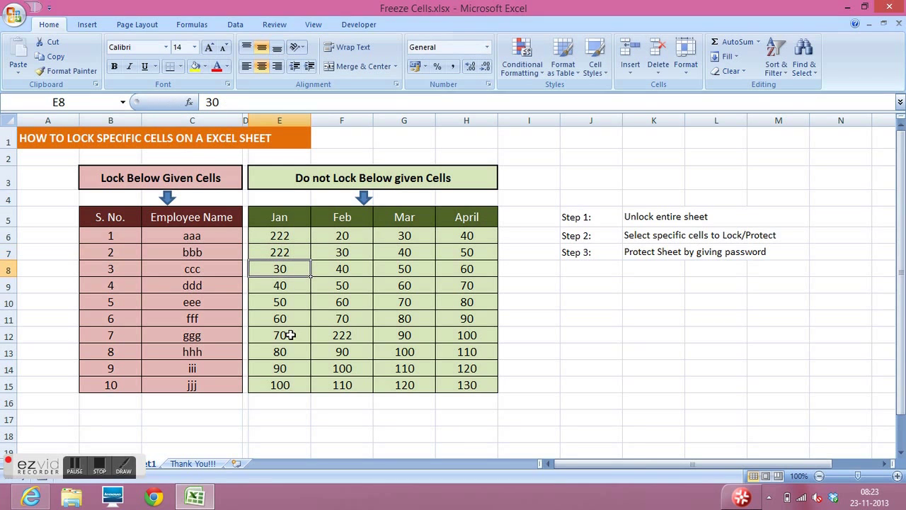
Change bbb's S. No. from 2 to 33, then undo it back to 2
{"action": "left_click", "coordinate": [116, 252]}
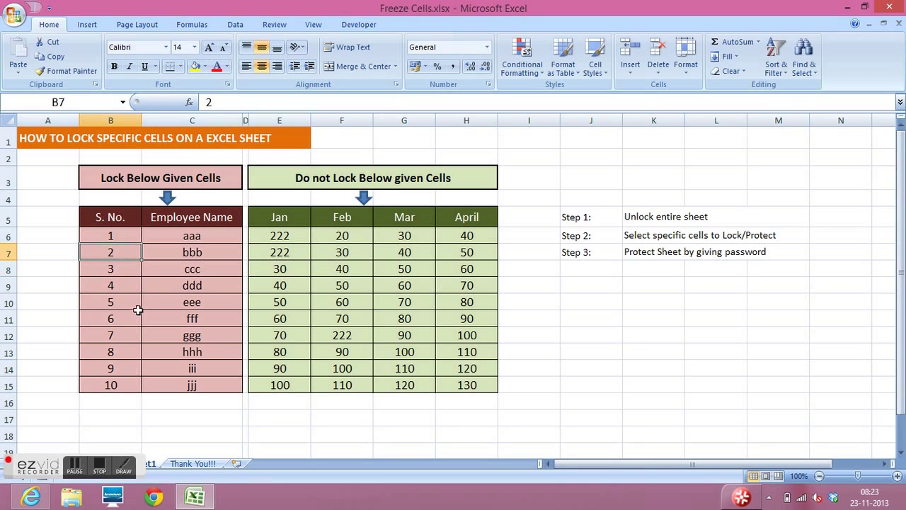
{"action": "type", "text": "33"}
{"action": "key", "text": "Return"}
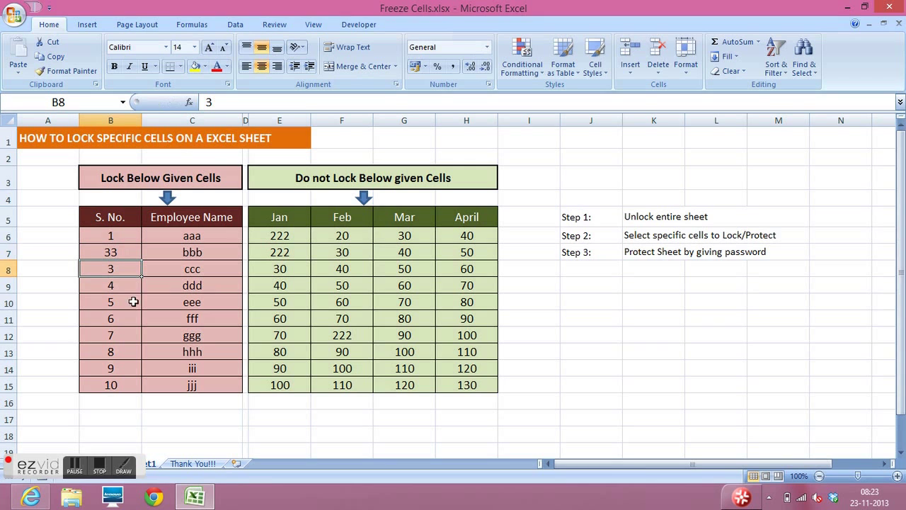
{"action": "left_click", "coordinate": [127, 249]}
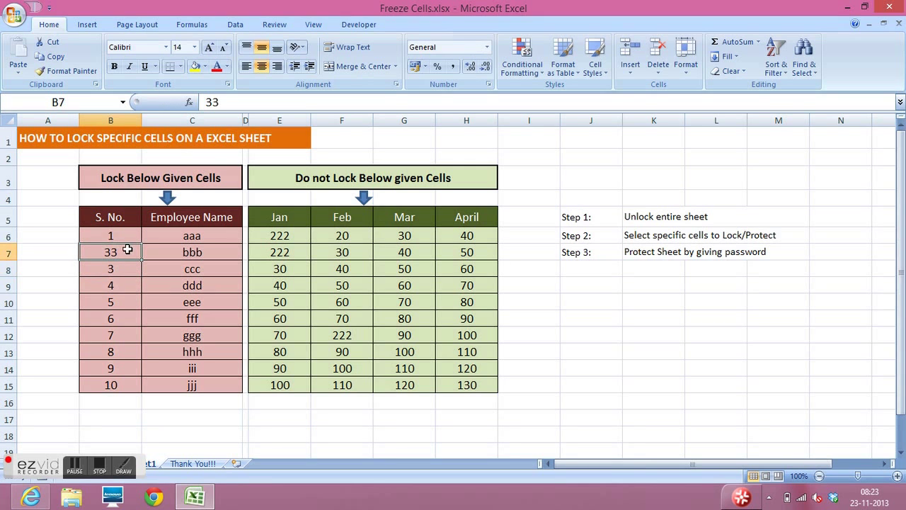
{"action": "key", "text": "ctrl+z"}
{"action": "key", "text": "Down"}
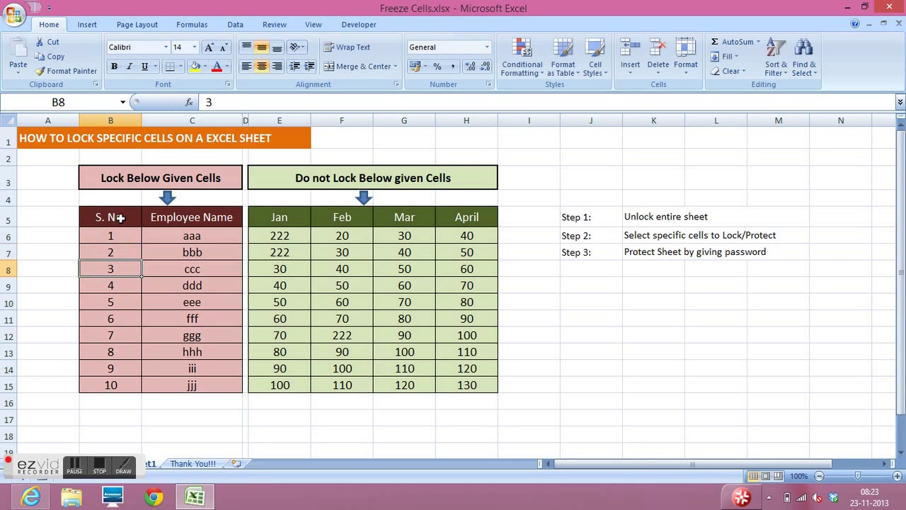
{"action": "left_click_drag", "start_coordinate": [121, 218], "coordinate": [194, 383]}
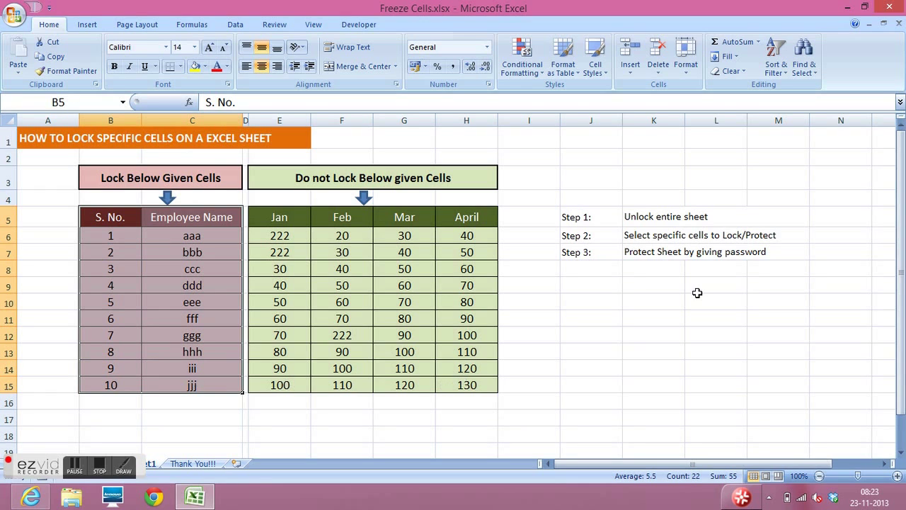
{"action": "left_click", "coordinate": [676, 304]}
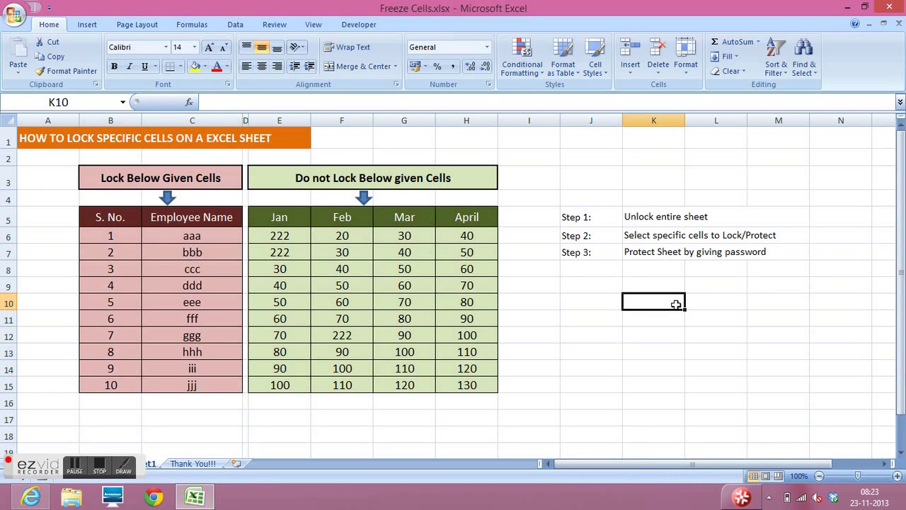
{"action": "left_click", "coordinate": [594, 216]}
{"action": "left_click", "coordinate": [647, 218]}
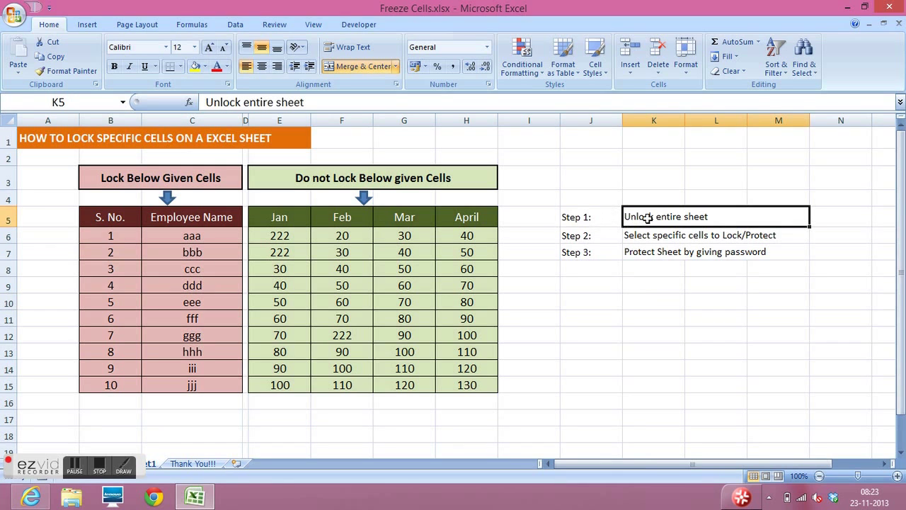
{"action": "left_click", "coordinate": [596, 236]}
{"action": "left_click", "coordinate": [645, 239]}
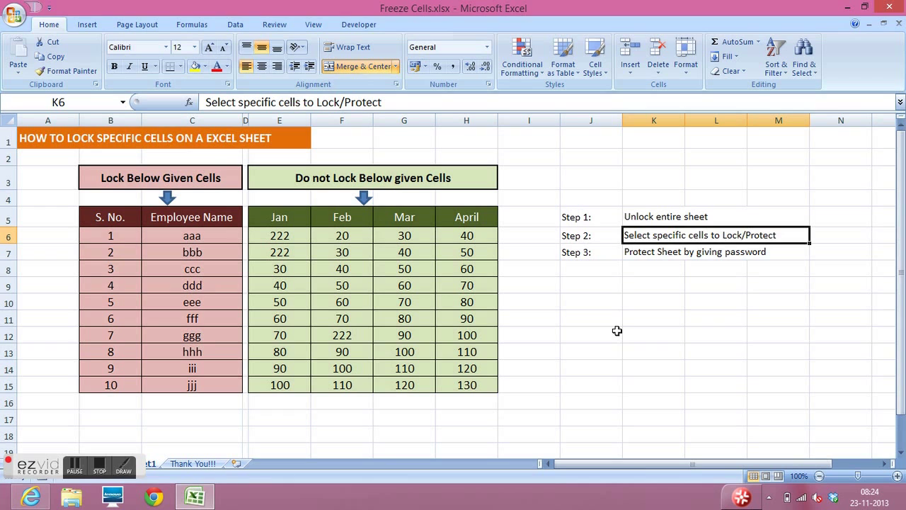
{"action": "left_click", "coordinate": [581, 253]}
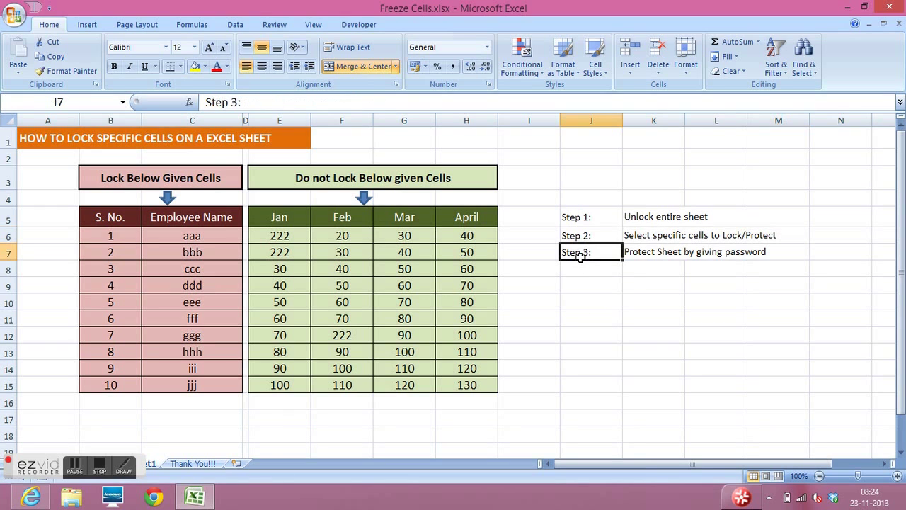
{"action": "left_click", "coordinate": [644, 255]}
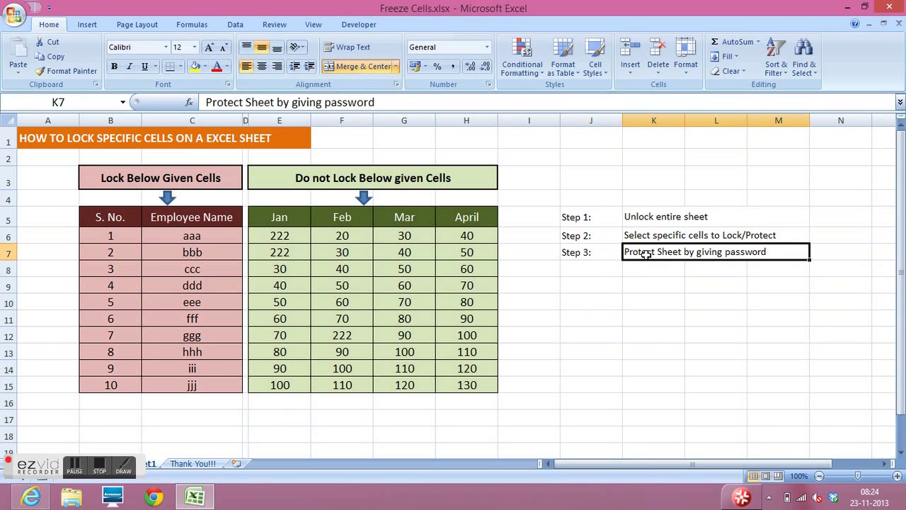
{"action": "left_click", "coordinate": [592, 352]}
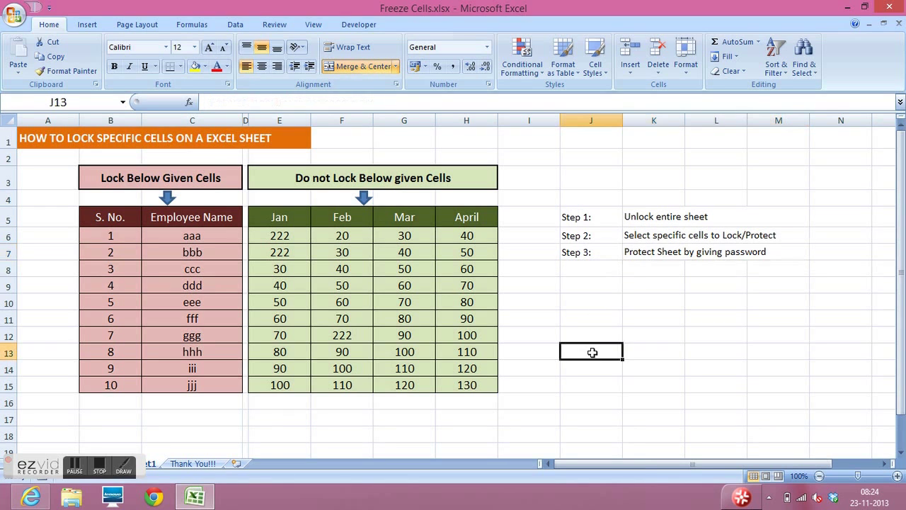
Select the entire sheet and uncheck Locked on the Format Cells Protection tab
{"action": "left_click", "coordinate": [55, 211]}
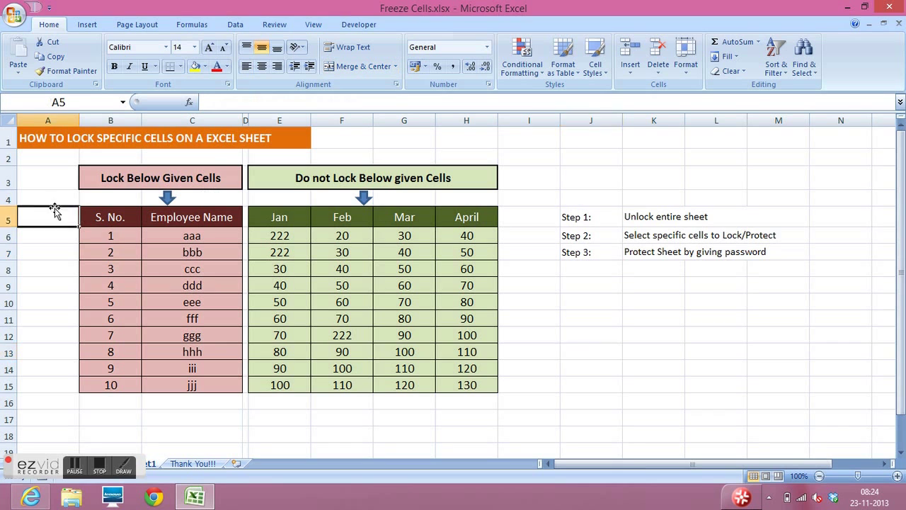
{"action": "left_click", "coordinate": [10, 121]}
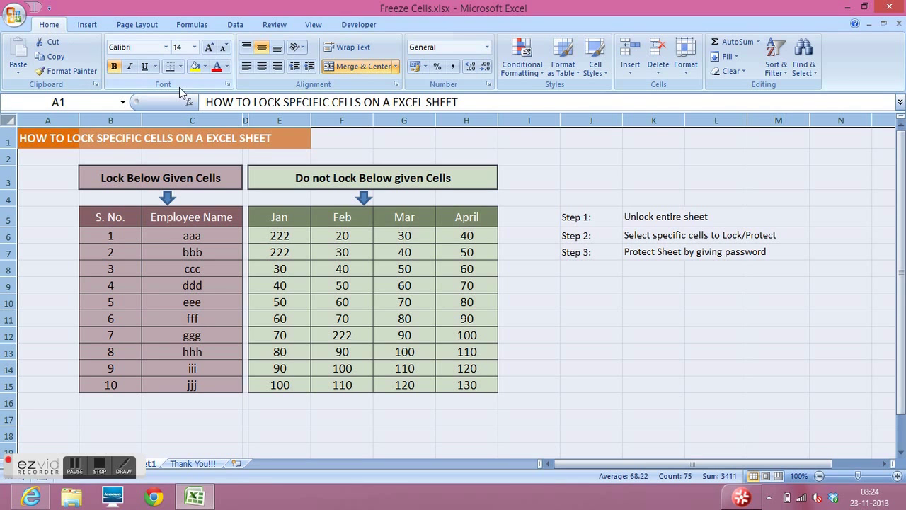
{"action": "left_click", "coordinate": [228, 84]}
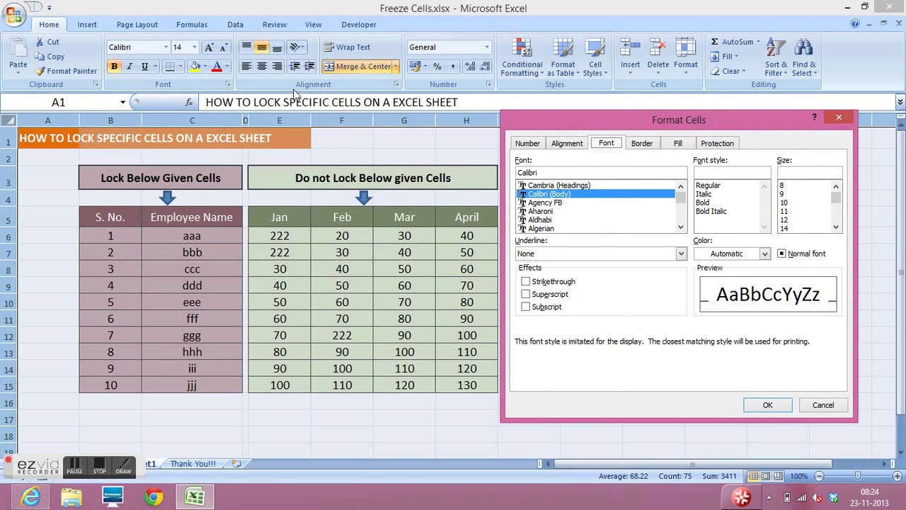
{"action": "left_click", "coordinate": [724, 149]}
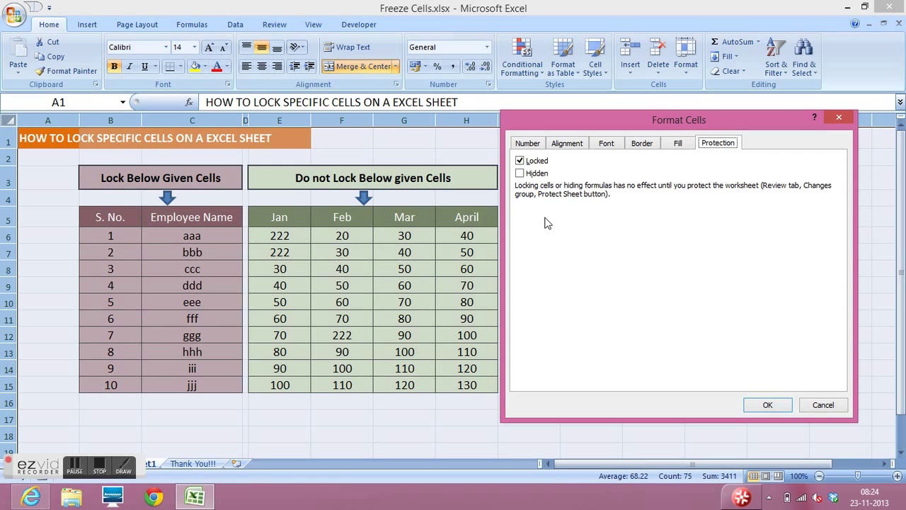
{"action": "left_click", "coordinate": [520, 161]}
{"action": "left_click", "coordinate": [766, 407]}
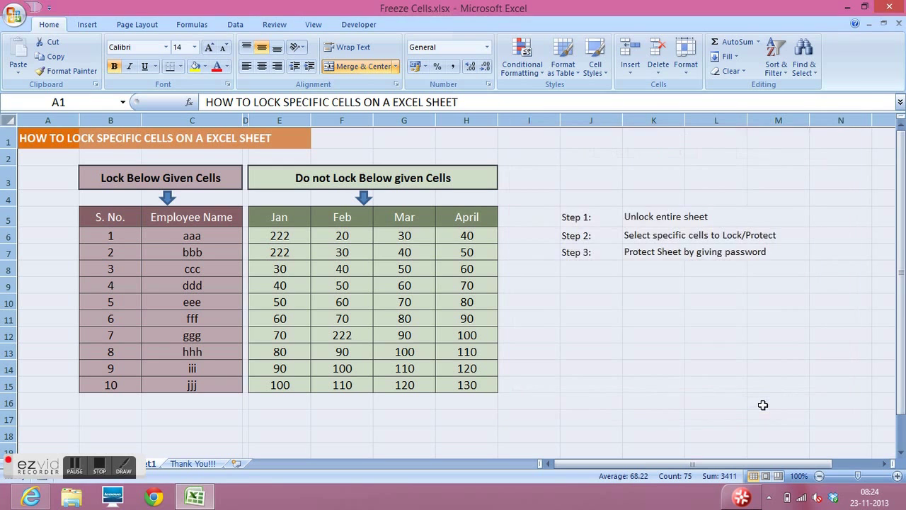
Select B5:C15 and check Locked on the Format Cells Protection tab
{"action": "left_click", "coordinate": [573, 160]}
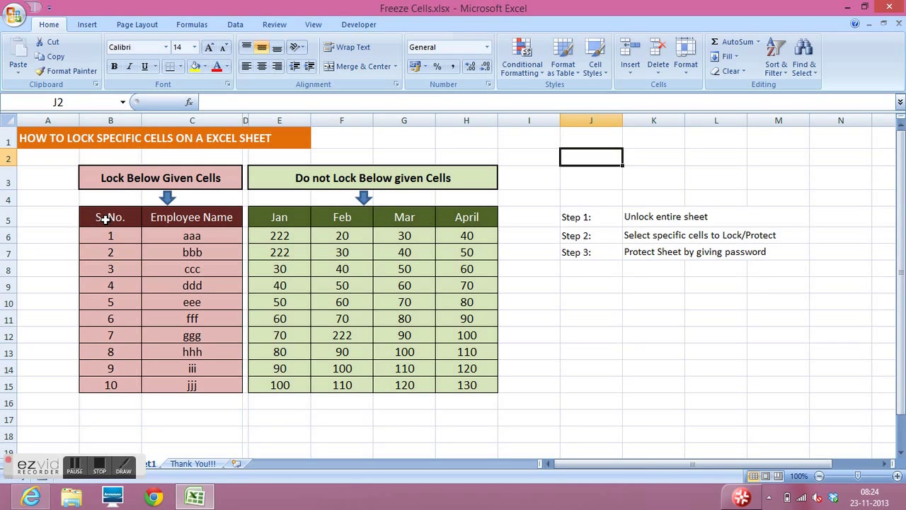
{"action": "left_click_drag", "start_coordinate": [104, 219], "coordinate": [192, 383]}
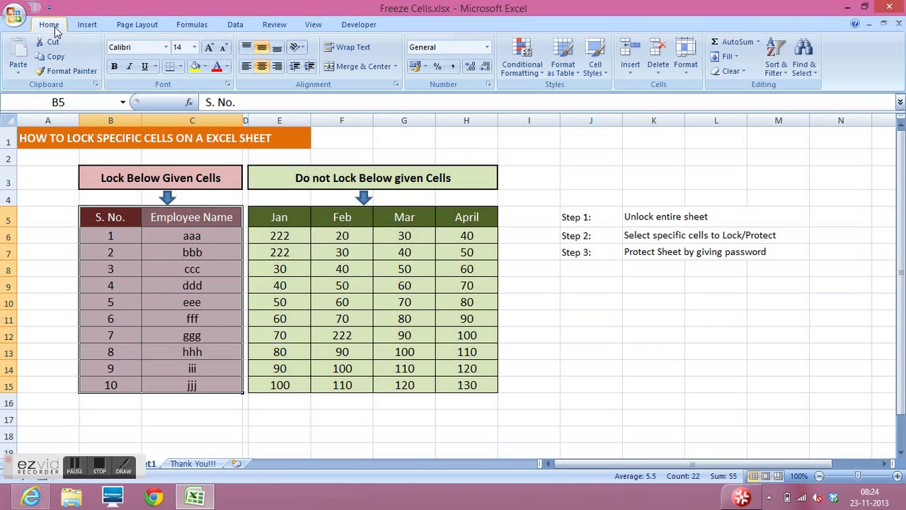
{"action": "left_click", "coordinate": [227, 84]}
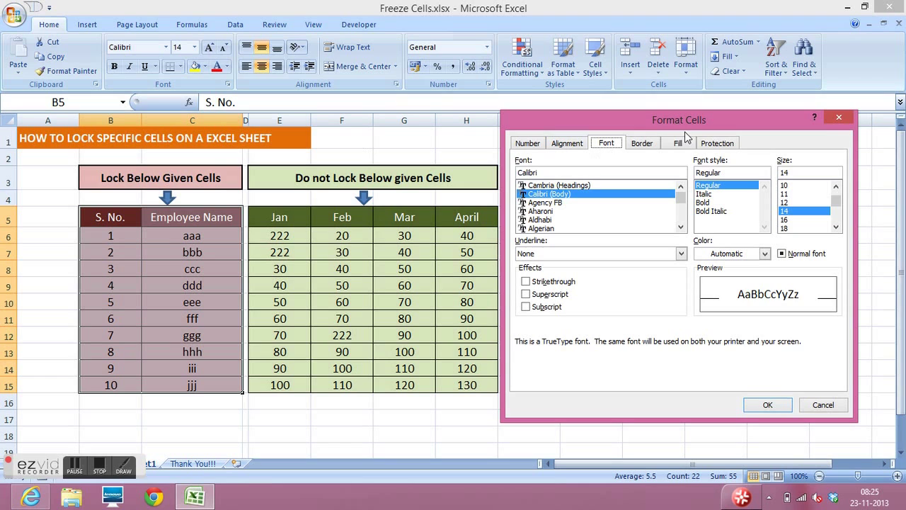
{"action": "left_click", "coordinate": [717, 144]}
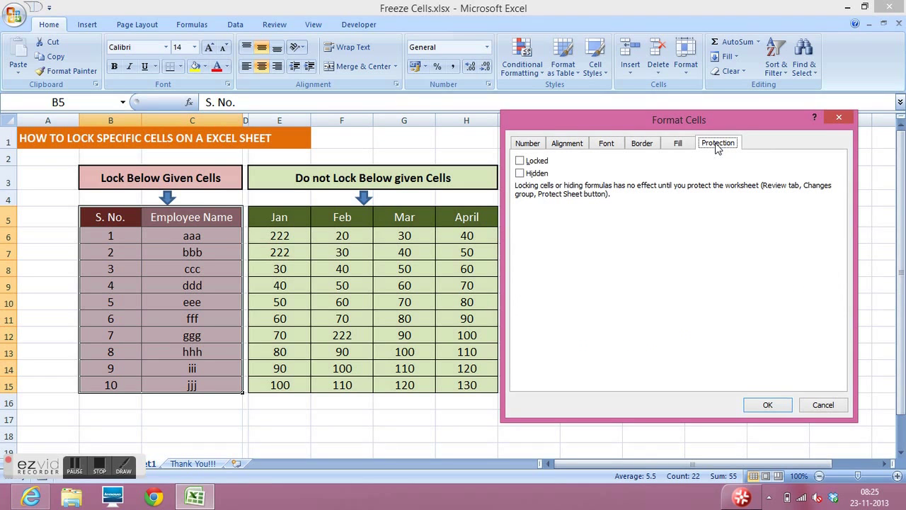
{"action": "left_click", "coordinate": [520, 161]}
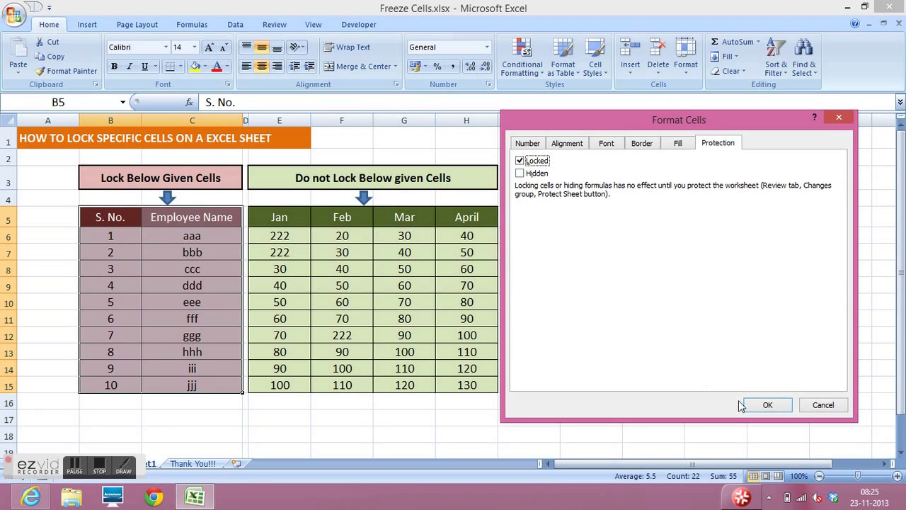
{"action": "left_click", "coordinate": [763, 405]}
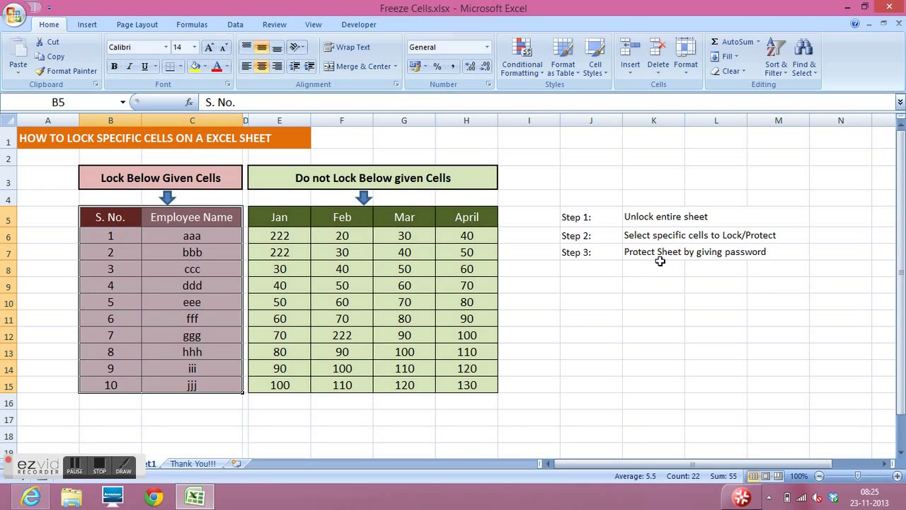
Apply Review > Protect Sheet with a password, re-entering it to confirm
{"action": "left_click", "coordinate": [436, 143]}
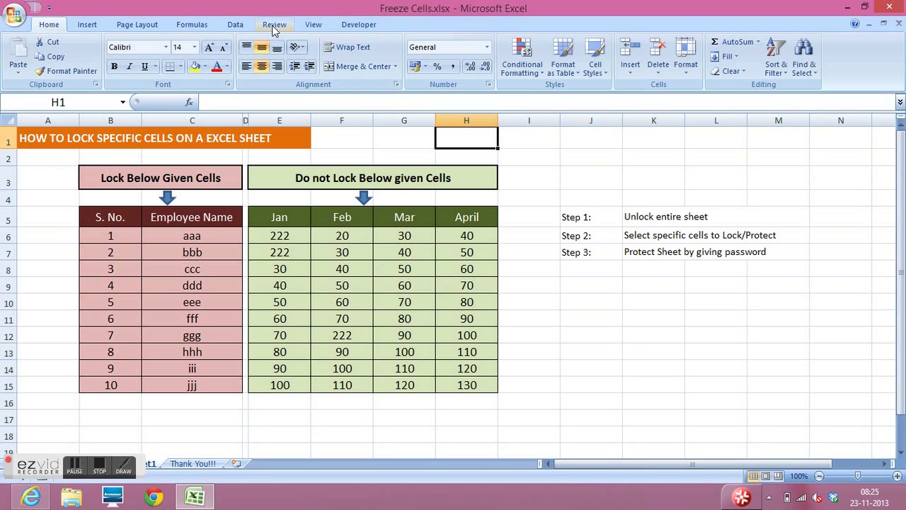
{"action": "left_click", "coordinate": [273, 30]}
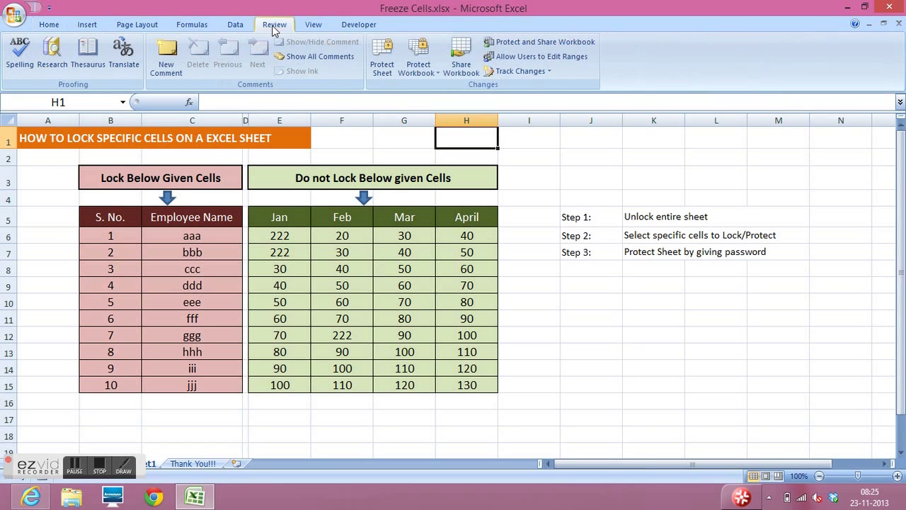
{"action": "left_click", "coordinate": [385, 46]}
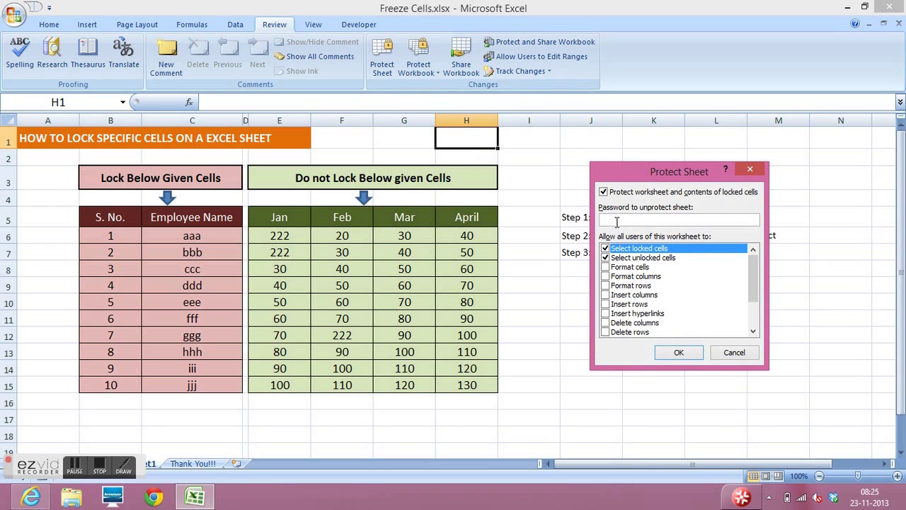
{"action": "left_click", "coordinate": [680, 354]}
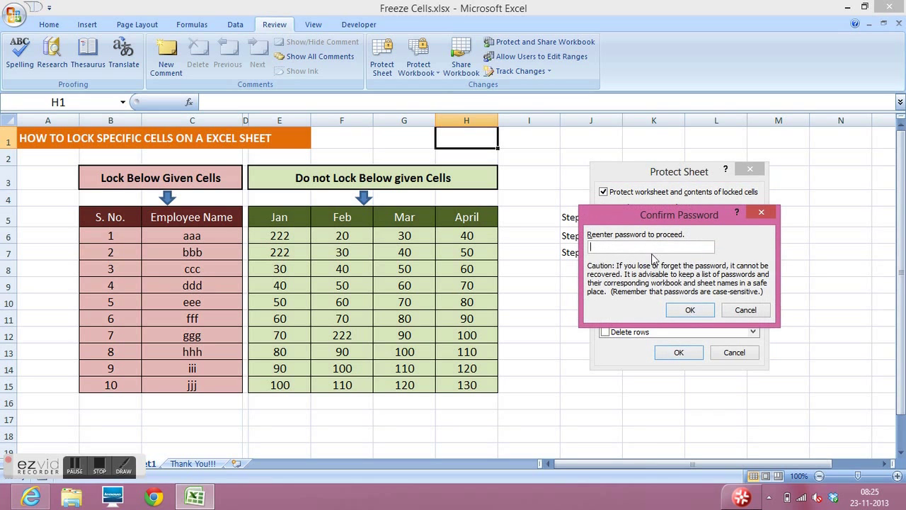
{"action": "left_click_drag", "start_coordinate": [653, 220], "coordinate": [659, 265]}
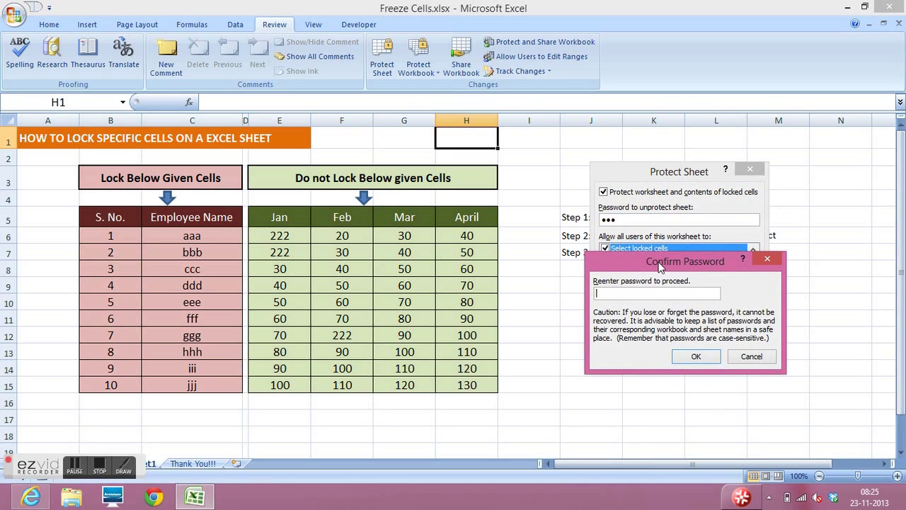
{"action": "left_click_drag", "start_coordinate": [695, 269], "coordinate": [697, 310]}
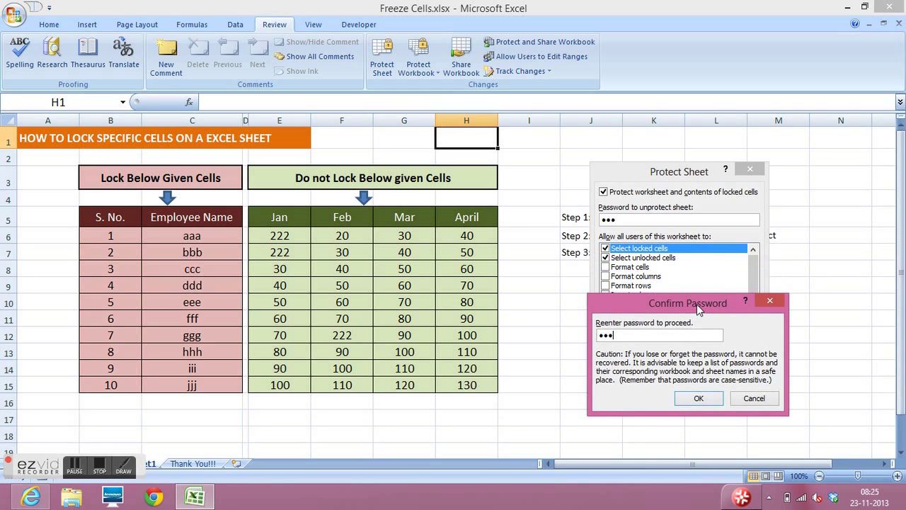
{"action": "left_click", "coordinate": [699, 399]}
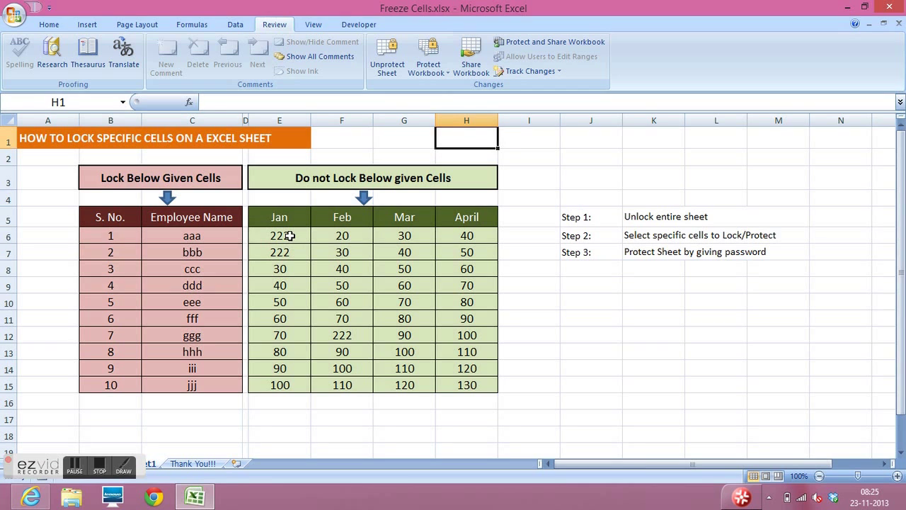
Change the Mar value in G8 from 50 to 55555 on the protected sheet
{"action": "left_click", "coordinate": [290, 235]}
{"action": "left_click_drag", "start_coordinate": [271, 216], "coordinate": [453, 383]}
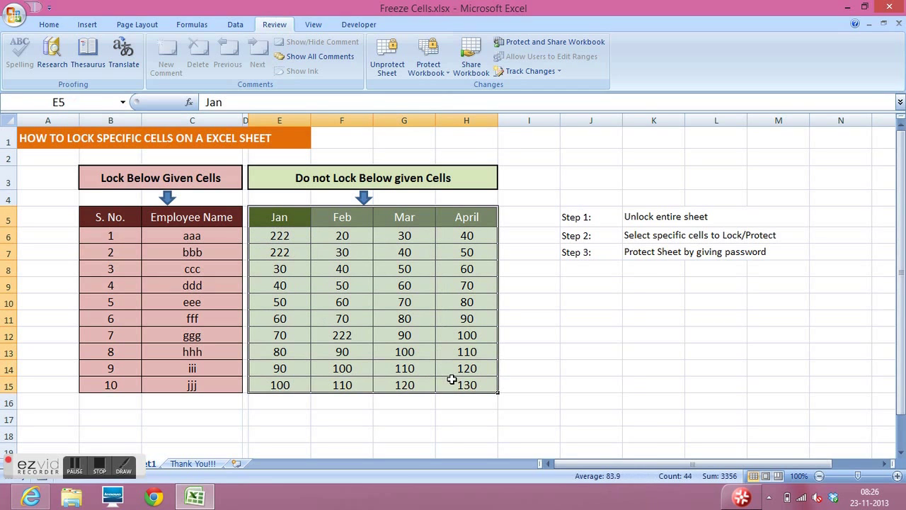
{"action": "left_click", "coordinate": [410, 274]}
{"action": "type", "text": "55555"}
{"action": "key", "text": "Return"}
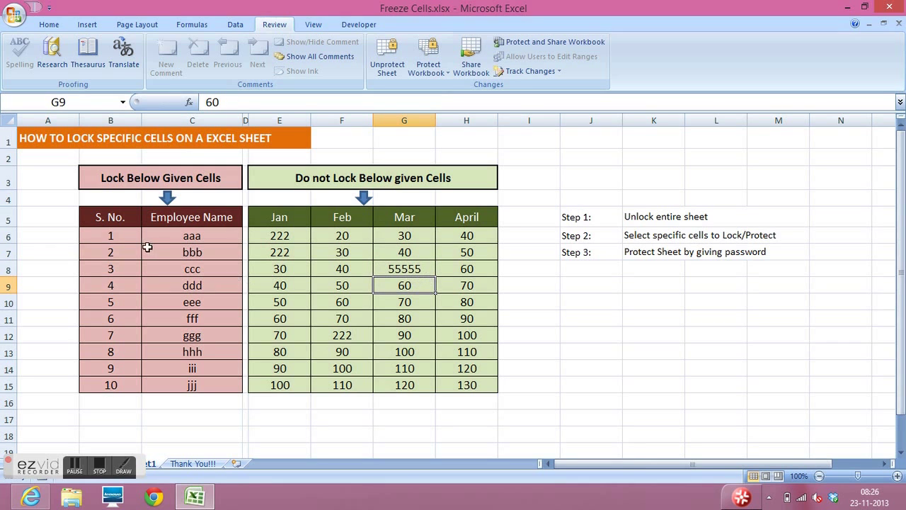
Attempt to edit employee name bbb in C7 and dismiss the read-only protection warning
{"action": "mouse_move", "coordinate": [119, 218]}
{"action": "left_mouse_down"}
{"action": "mouse_move", "coordinate": [169, 302]}
{"action": "mouse_move", "coordinate": [198, 386]}
{"action": "left_mouse_up"}
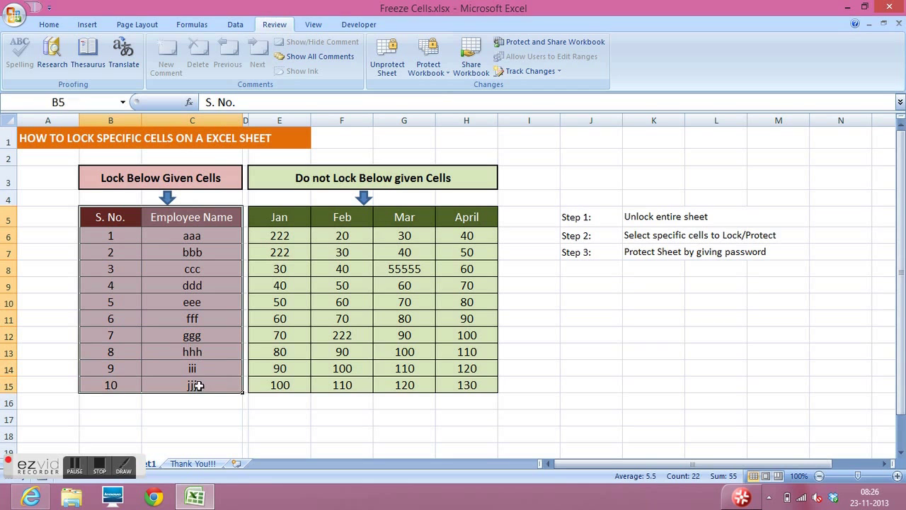
{"action": "left_click", "coordinate": [175, 249]}
{"action": "double_click", "coordinate": [177, 254]}
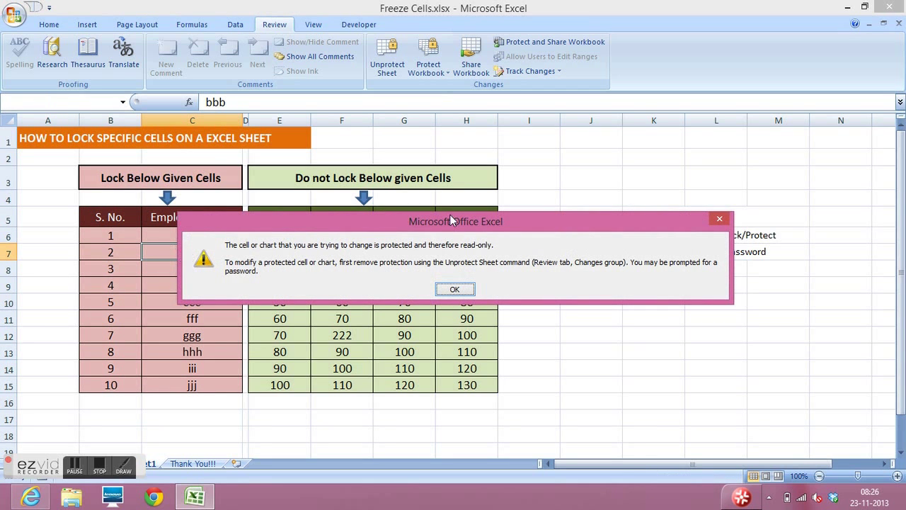
{"action": "left_click_drag", "start_coordinate": [450, 216], "coordinate": [605, 270]}
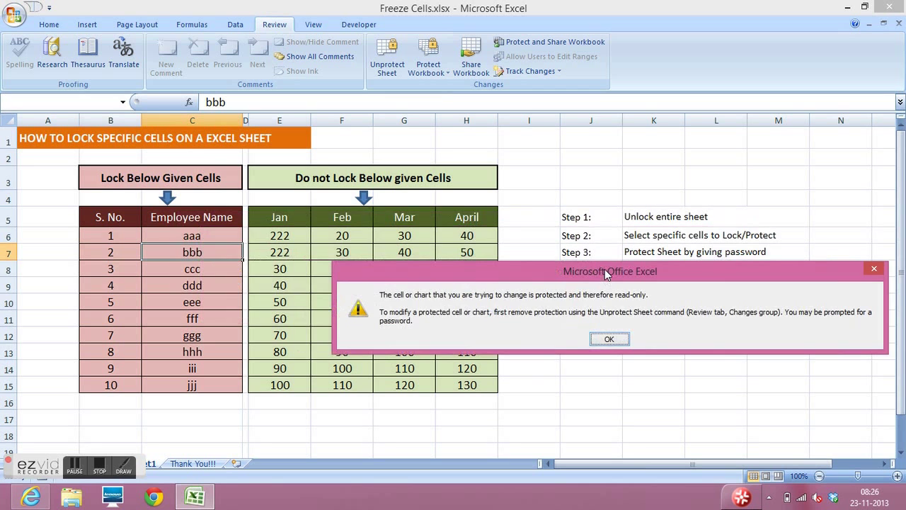
{"action": "left_click", "coordinate": [608, 341]}
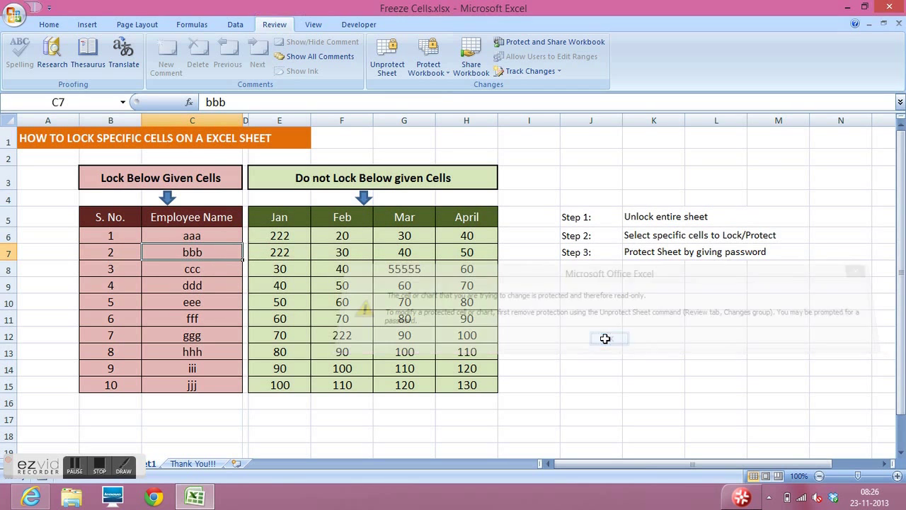
Switch to the 'Thank You!!!' sheet to display the closing banner
{"action": "left_click", "coordinate": [190, 465]}
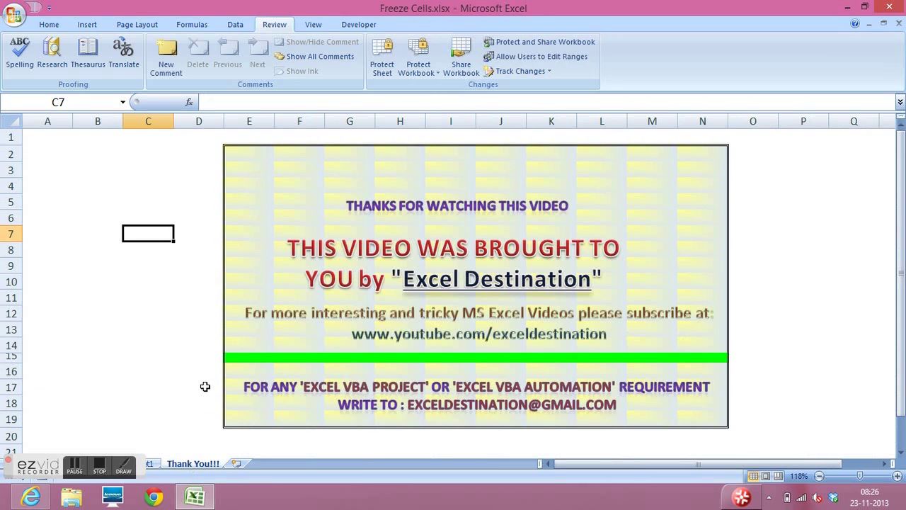